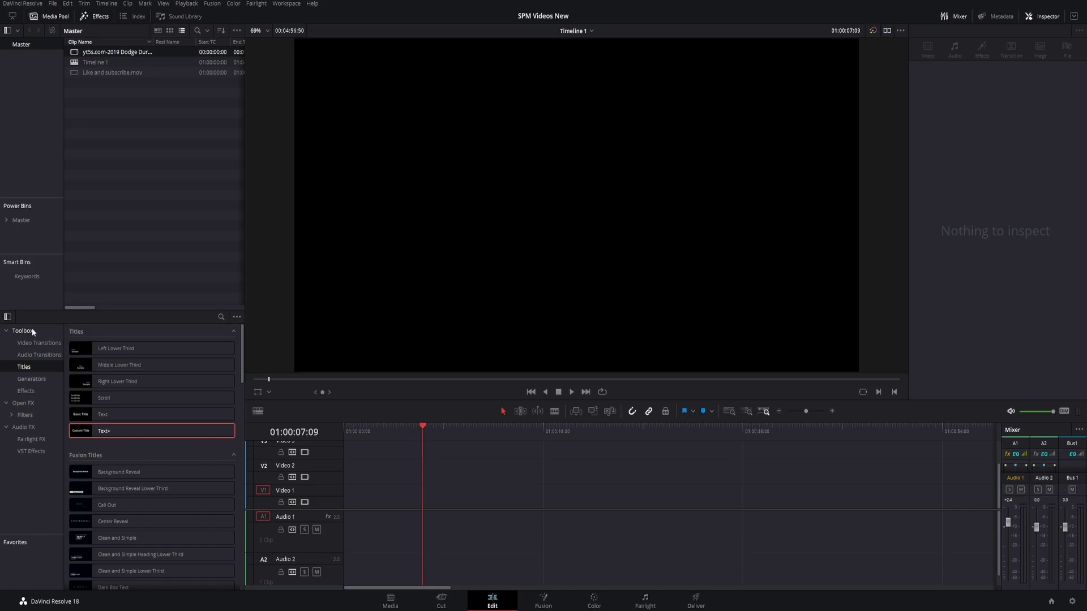
- Place a Text+ title at the start of Video 1 and show its Title settings in the Inspector
{"action": "mouse_move", "coordinate": [151, 430]}
{"action": "left_click_drag", "start_coordinate": [102, 433], "coordinate": [362, 505]}
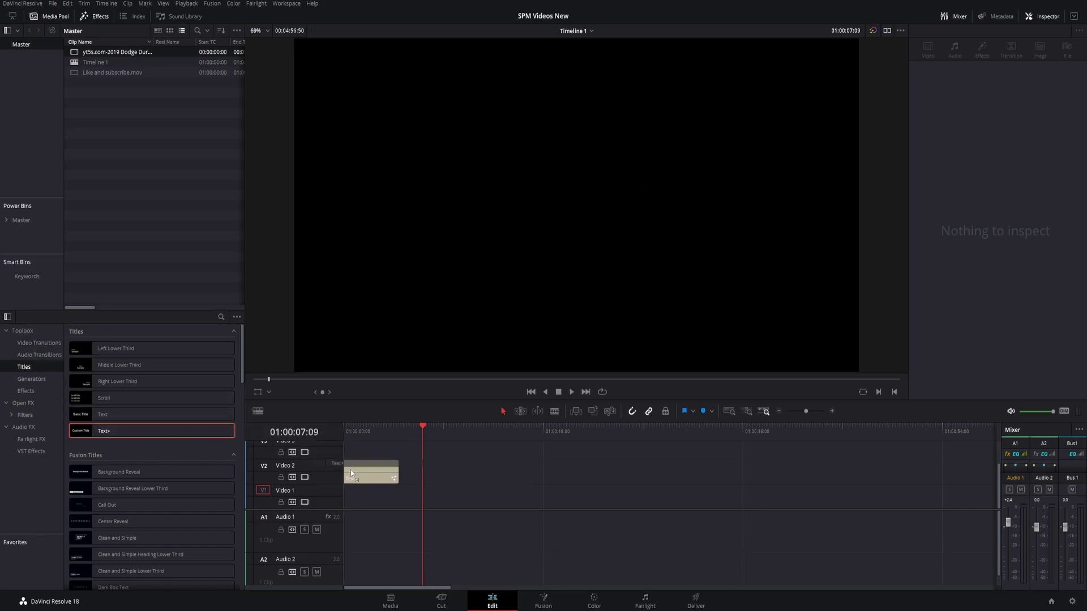
{"action": "left_click", "coordinate": [362, 504]}
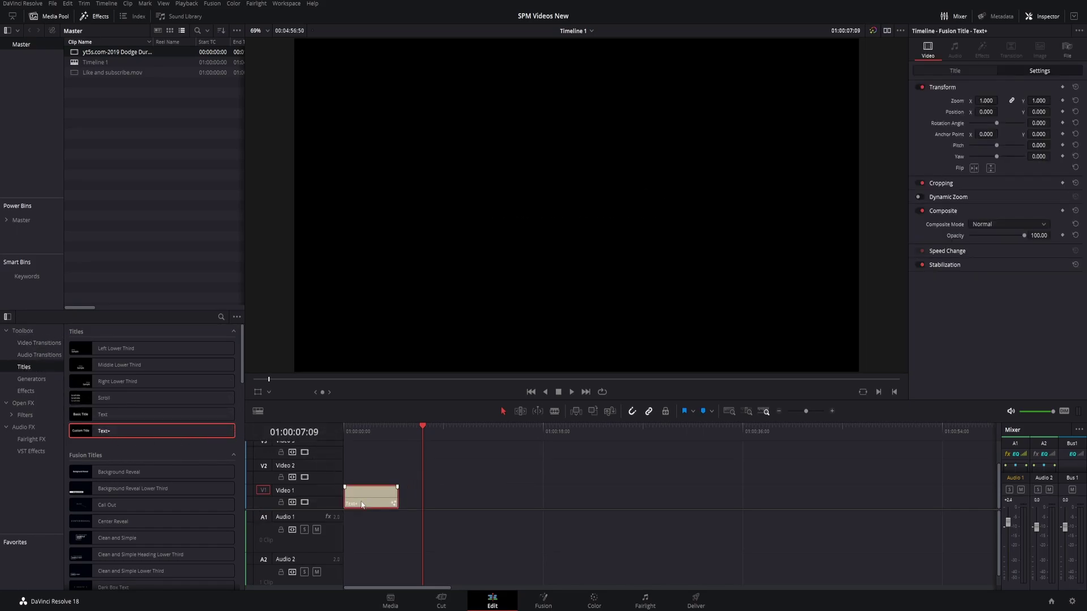
{"action": "left_click", "coordinate": [372, 458]}
{"action": "left_click", "coordinate": [368, 437]}
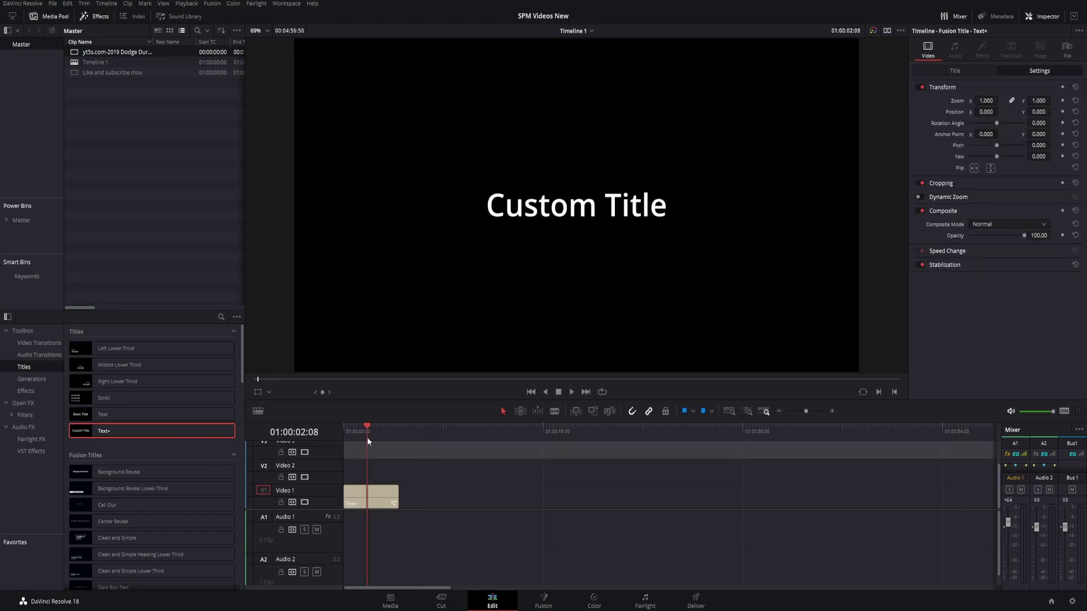
{"action": "left_click", "coordinate": [975, 70]}
- Replace 'Custom Title' with 'TEXT' in Impact font at size 0.5
{"action": "key", "text": "ctrl+a"}
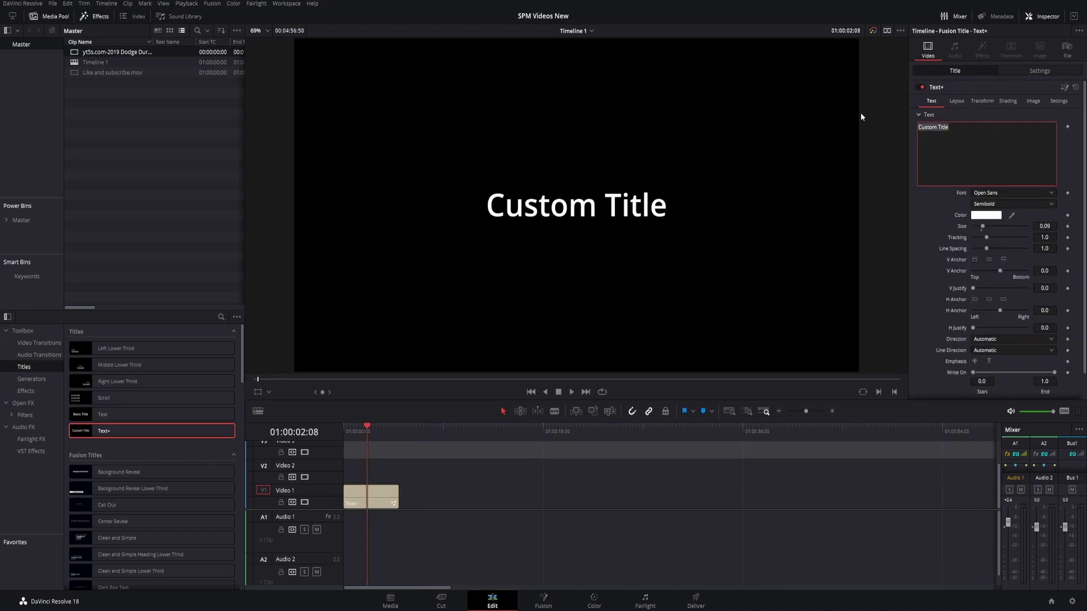
{"action": "type", "text": "TEXT"}
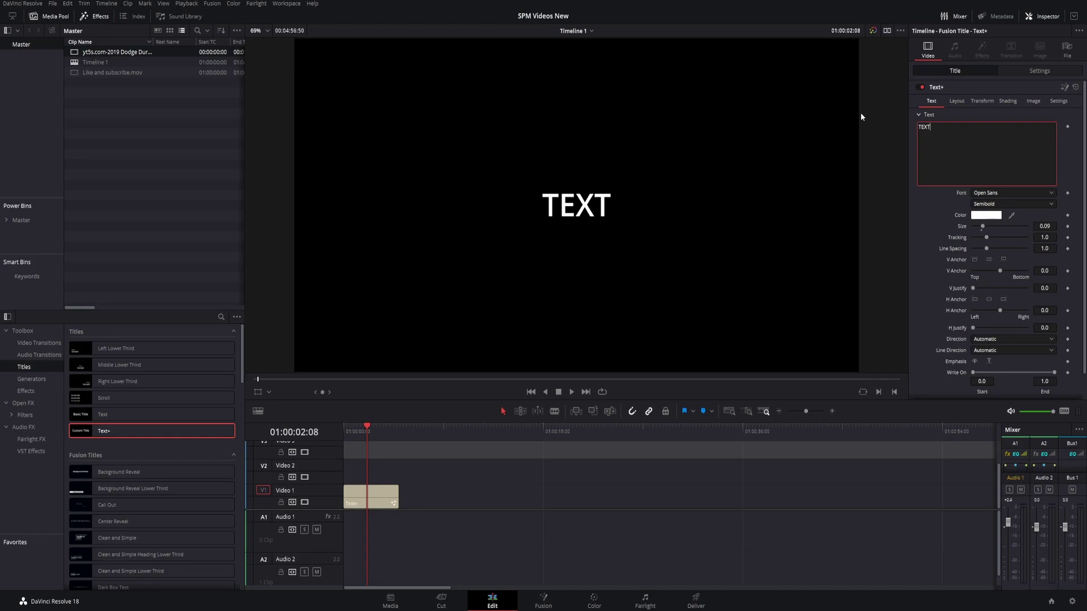
{"action": "left_click", "coordinate": [1030, 193]}
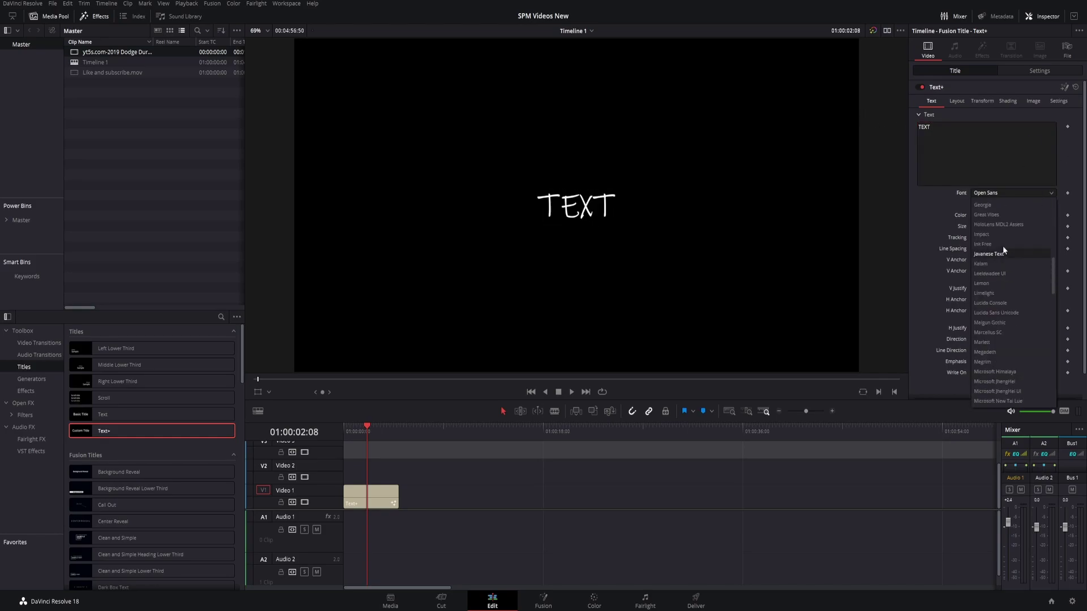
{"action": "left_click", "coordinate": [999, 235]}
{"action": "left_click_drag", "start_coordinate": [983, 226], "coordinate": [1022, 218]}
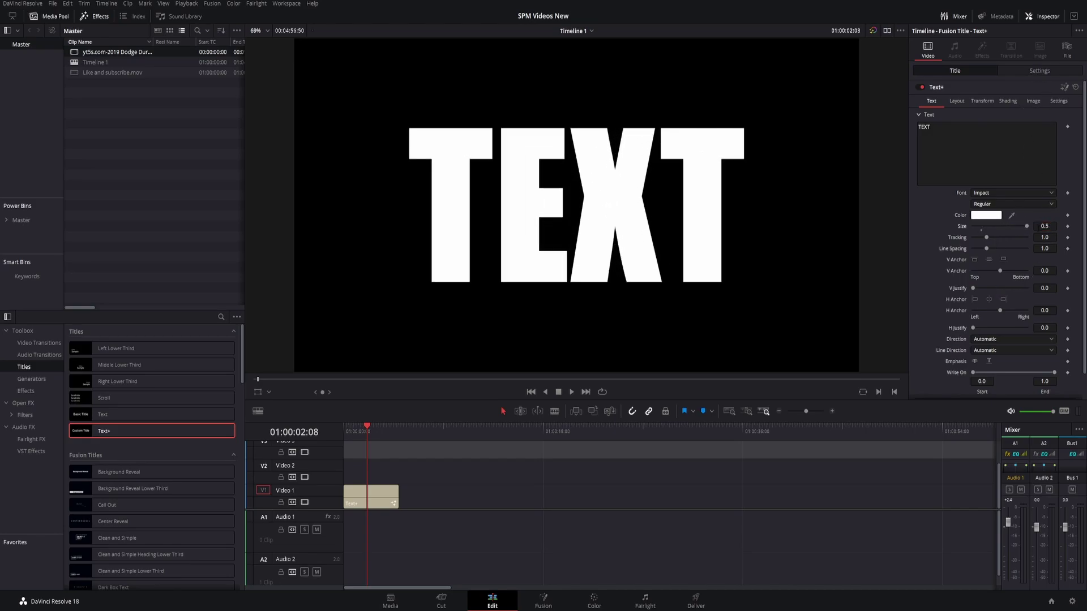
{"action": "left_click", "coordinate": [1032, 72]}
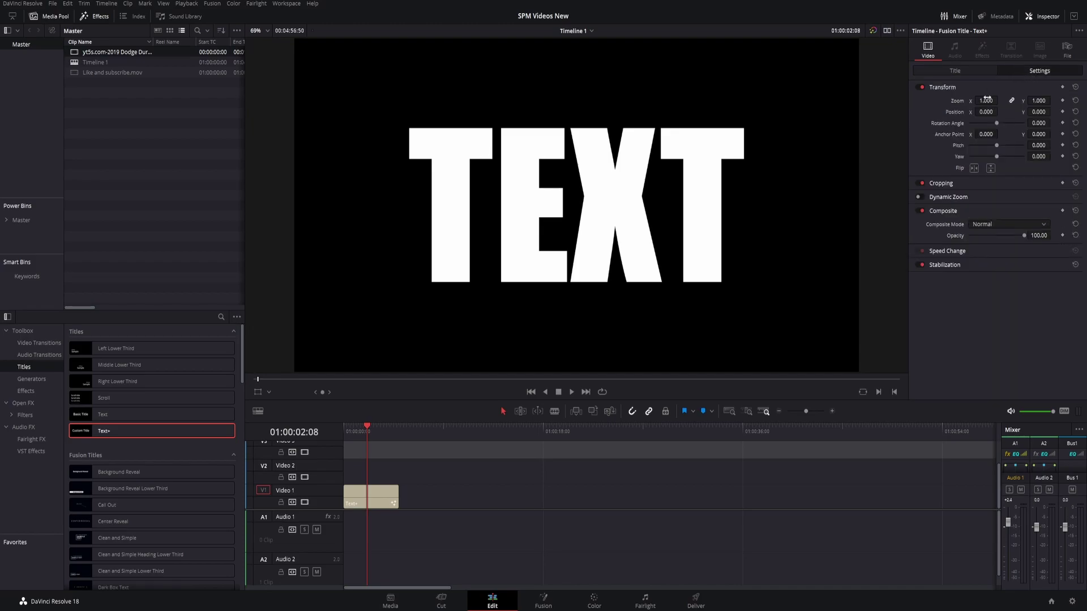
- Raise the title's Transform Zoom to 1.56 so it nearly fills the frame
{"action": "left_click_drag", "start_coordinate": [985, 101], "coordinate": [1044, 100]}
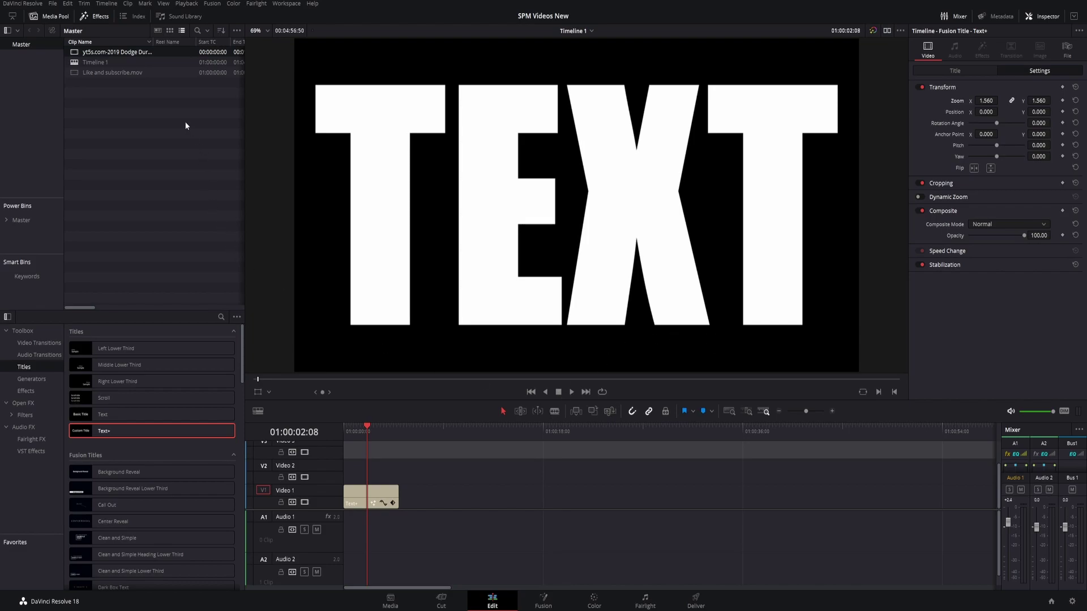
- Add the Dodge Durango police-car clip from the Media Pool to the timeline
{"action": "mouse_move", "coordinate": [128, 51]}
{"action": "left_mouse_down"}
{"action": "mouse_move", "coordinate": [462, 490]}
{"action": "mouse_move", "coordinate": [422, 496]}
{"action": "left_mouse_up"}
- Cut the Durango clip about 39 seconds in, delete the opening, and move the rest to Video 2's start
{"action": "left_click", "coordinate": [799, 412]}
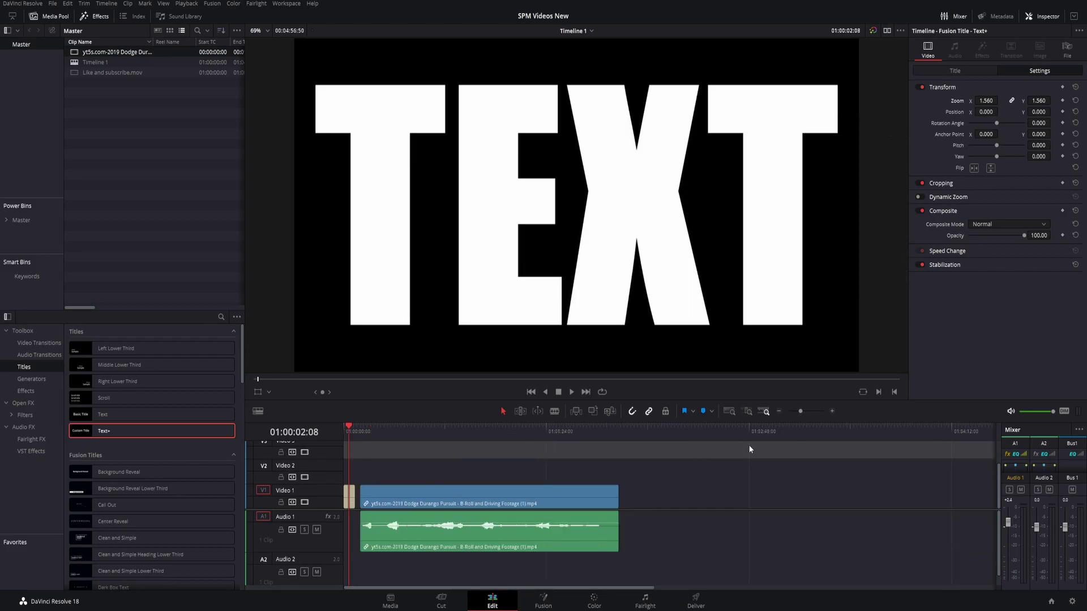
{"action": "left_click", "coordinate": [438, 431]}
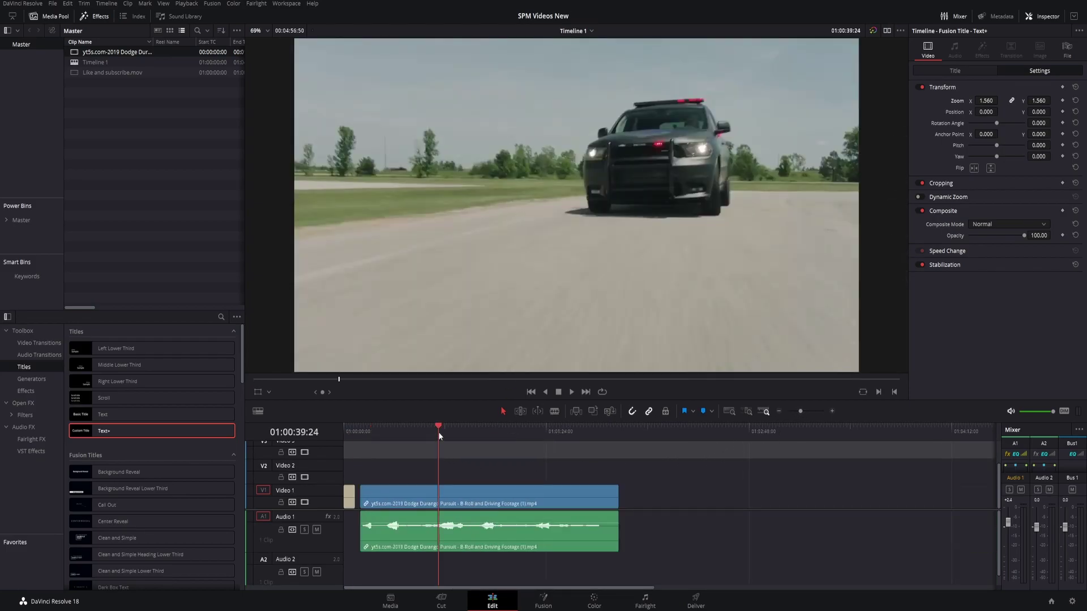
{"action": "key", "text": "ctrl+b"}
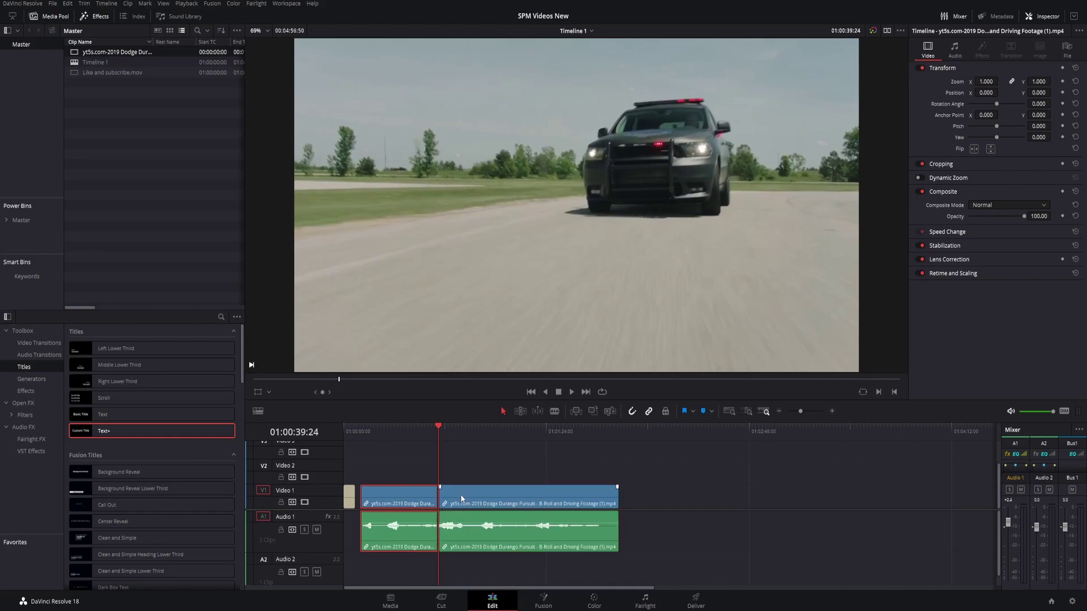
{"action": "key", "text": "BackSpace"}
{"action": "left_click_drag", "start_coordinate": [460, 494], "coordinate": [373, 480]}
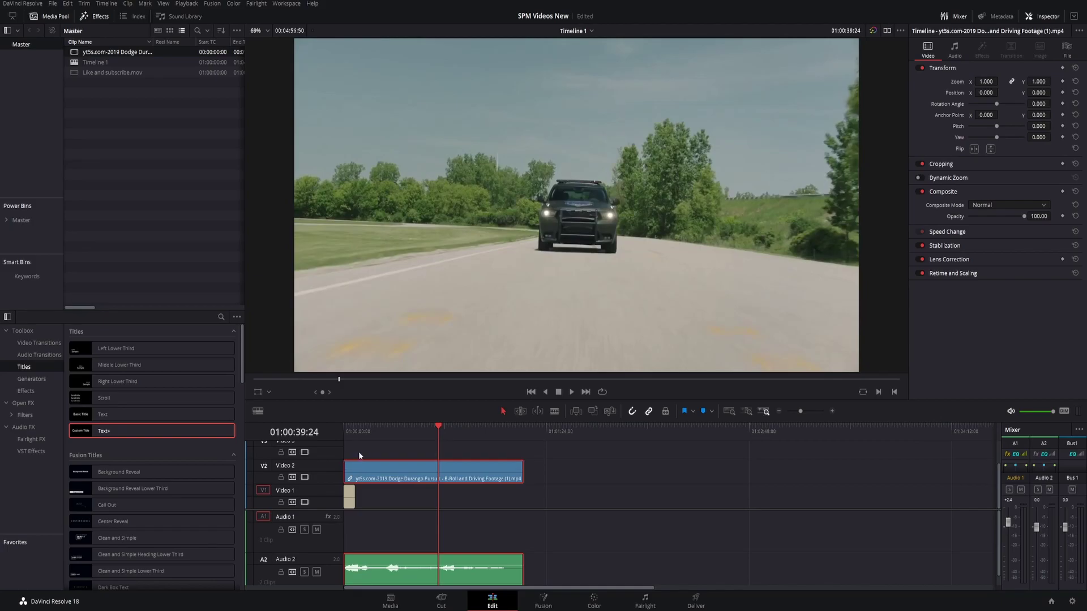
- Set the Durango clip's composite mode to Darken and play from the start to preview
{"action": "left_click_drag", "start_coordinate": [355, 430], "coordinate": [344, 429]}
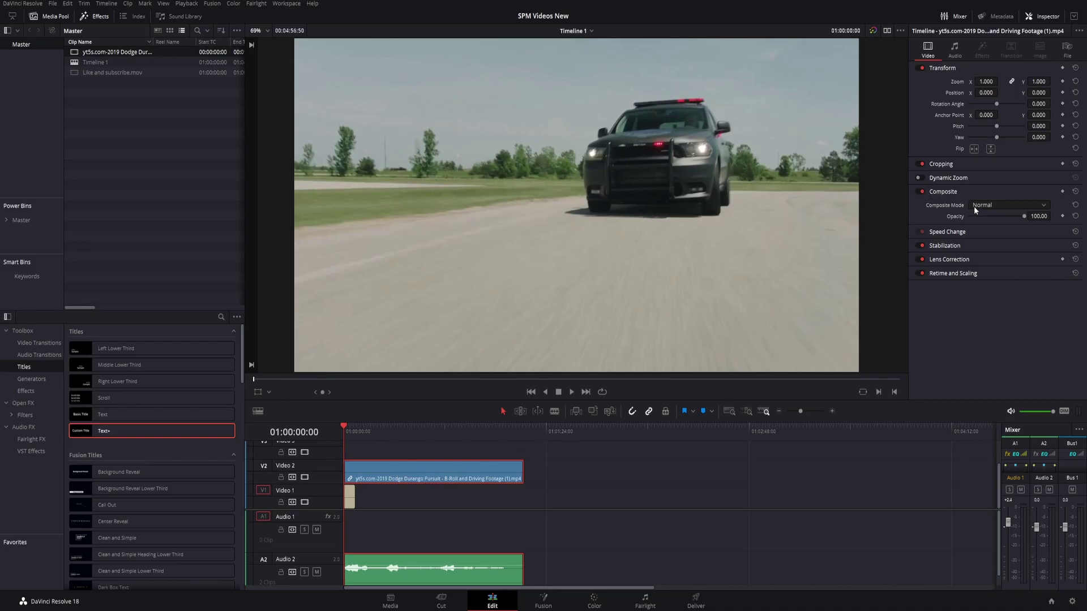
{"action": "left_click", "coordinate": [1003, 206]}
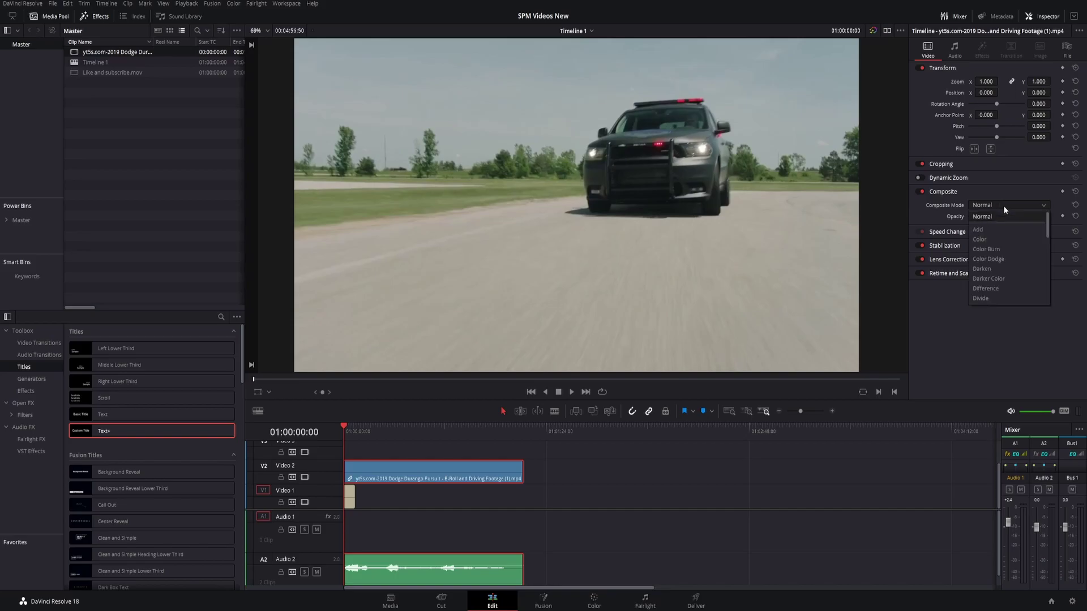
{"action": "left_click", "coordinate": [989, 270]}
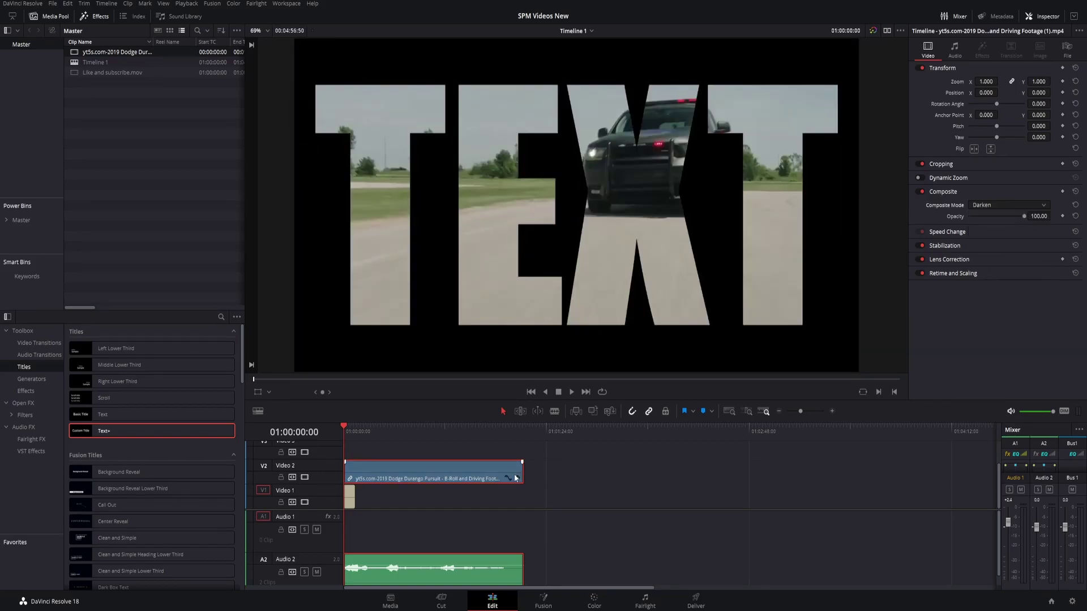
{"action": "key", "text": "space"}
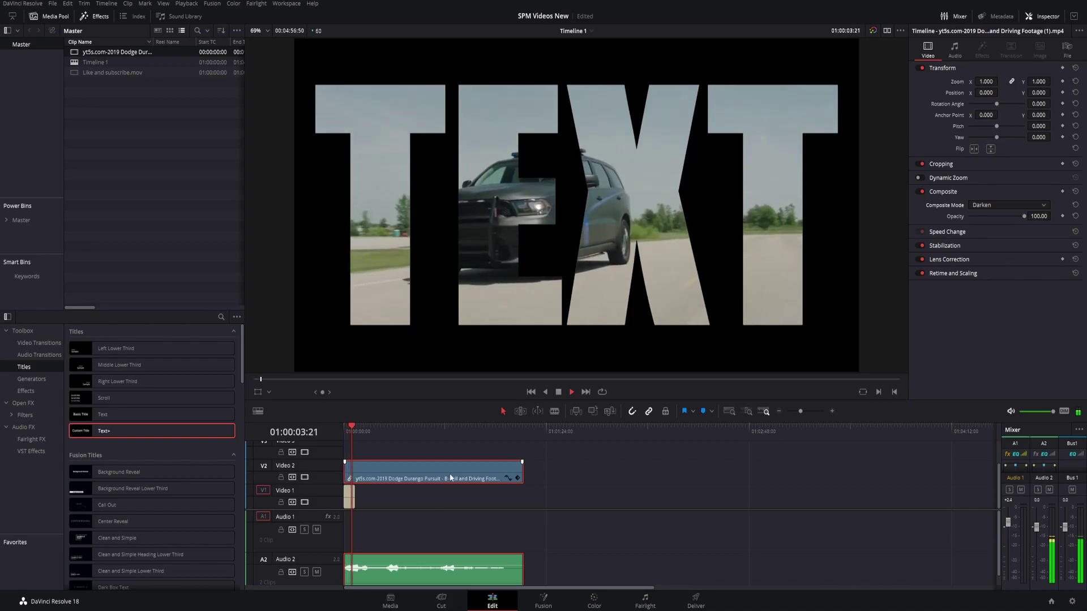
{"action": "key", "text": "space"}
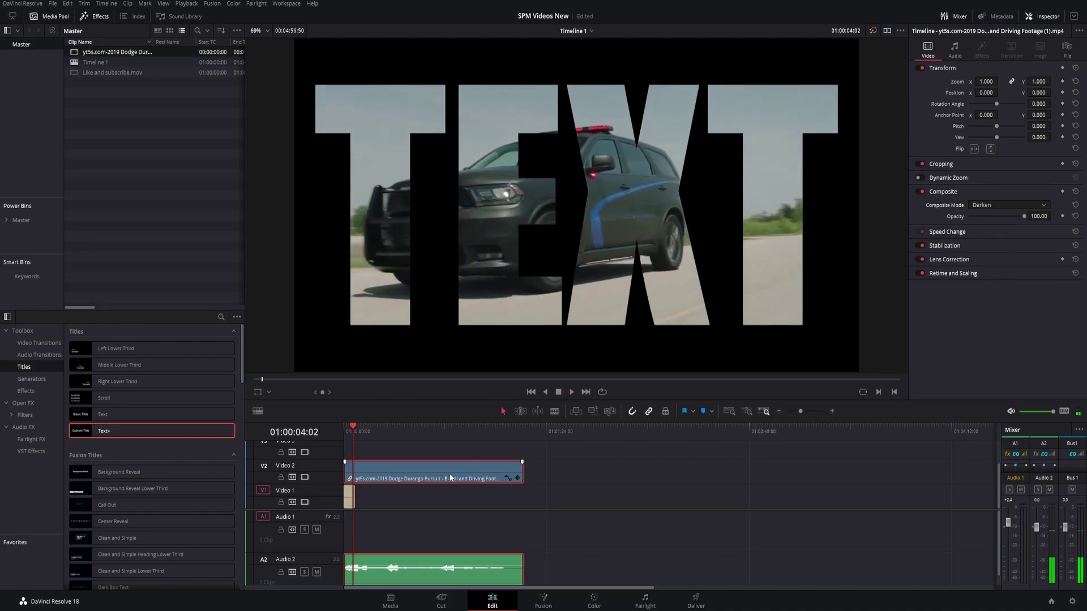